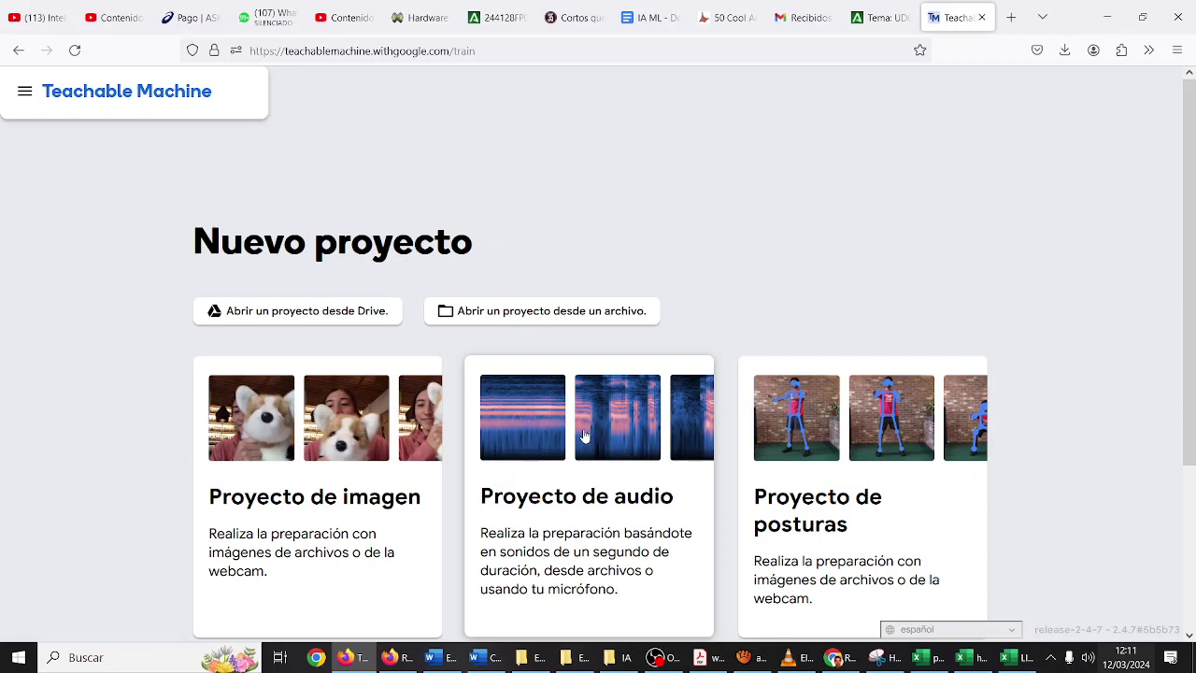
# Create a new image project with the standard image model and rename its first class as Feliz.
pyautogui.click(422, 429)
pyautogui.click(411, 393)
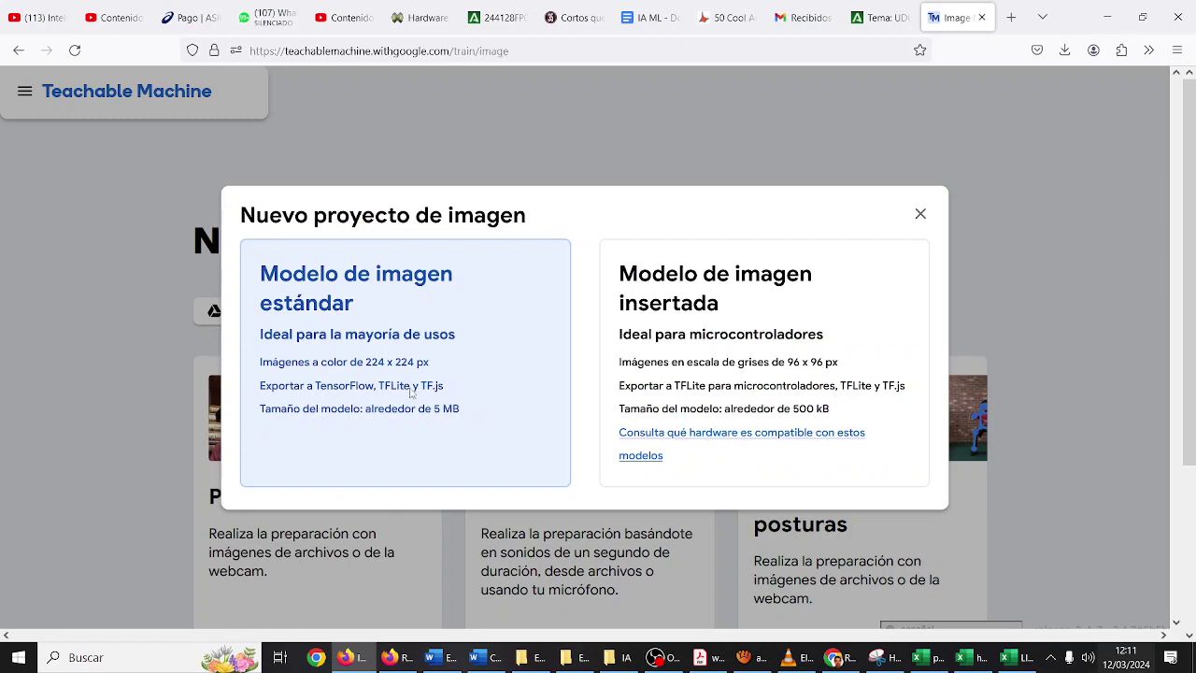
pyautogui.click(170, 209)
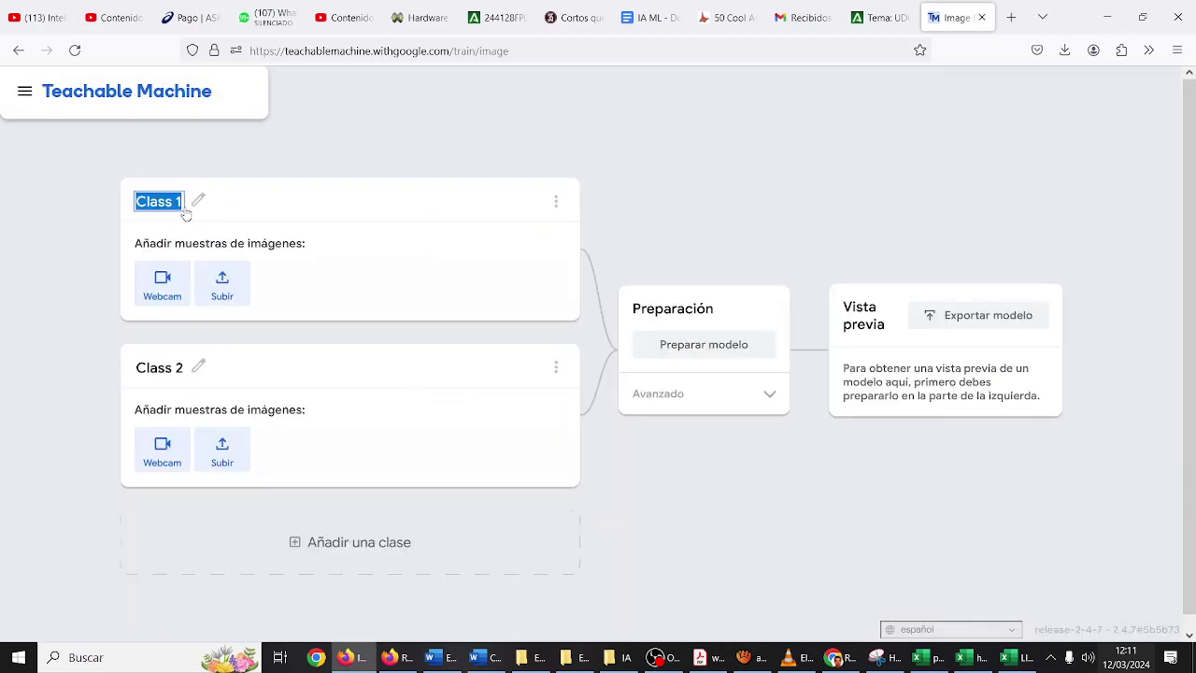
pyautogui.write('RELE')
pyautogui.press('BackSpace')
pyautogui.press('BackSpace')
pyautogui.press('BackSpace')
pyautogui.press('BackSpace')
pyautogui.write('Feliz')
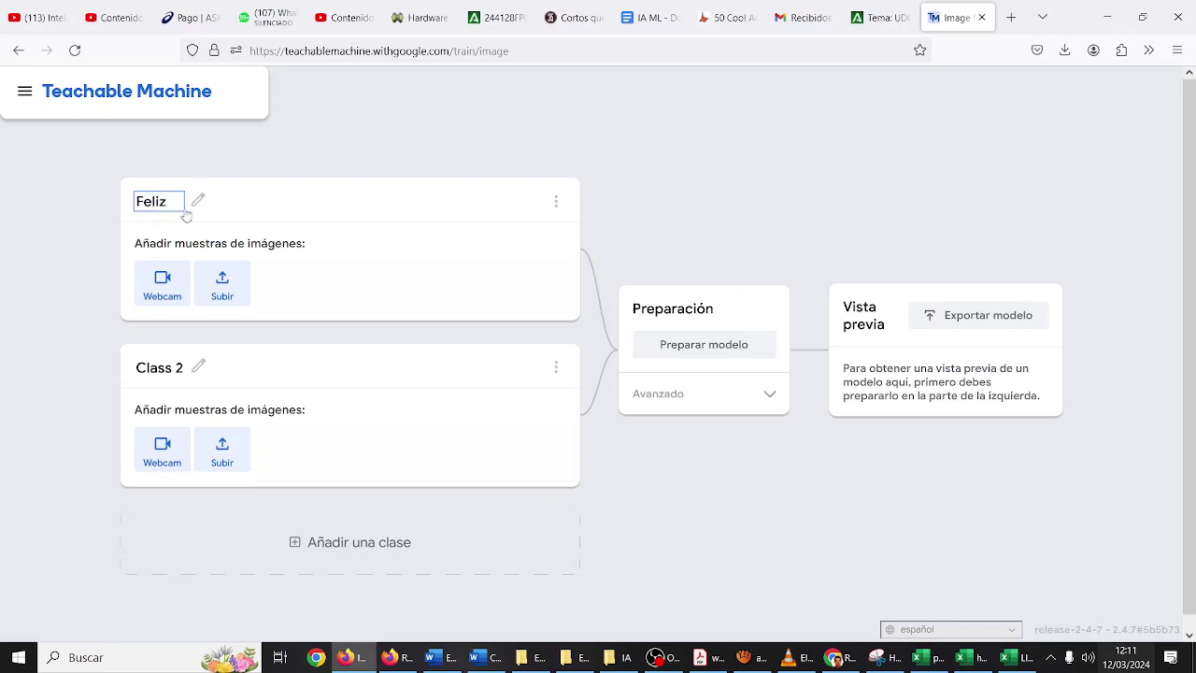
# Rename the second class as Triste.
pyautogui.click(163, 366)
pyautogui.write('Triste')
pyautogui.press('Return')
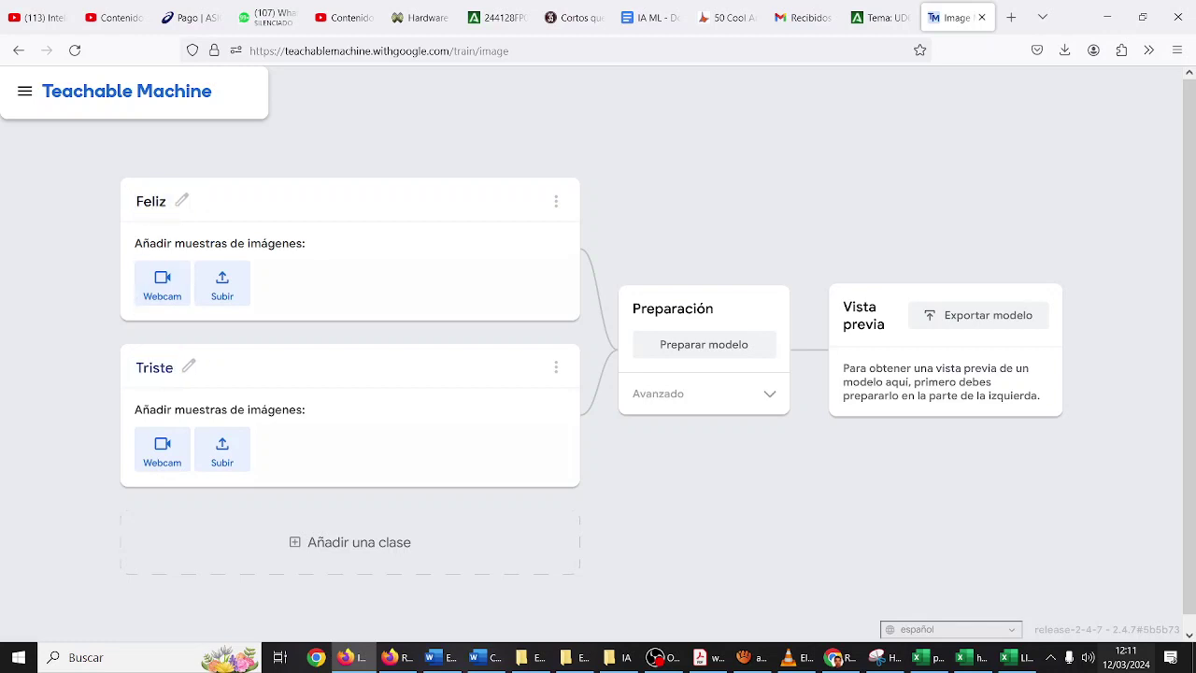
# Allow camera access for the Feliz class and record several bursts of smiling-face webcam samples.
pyautogui.click(163, 290)
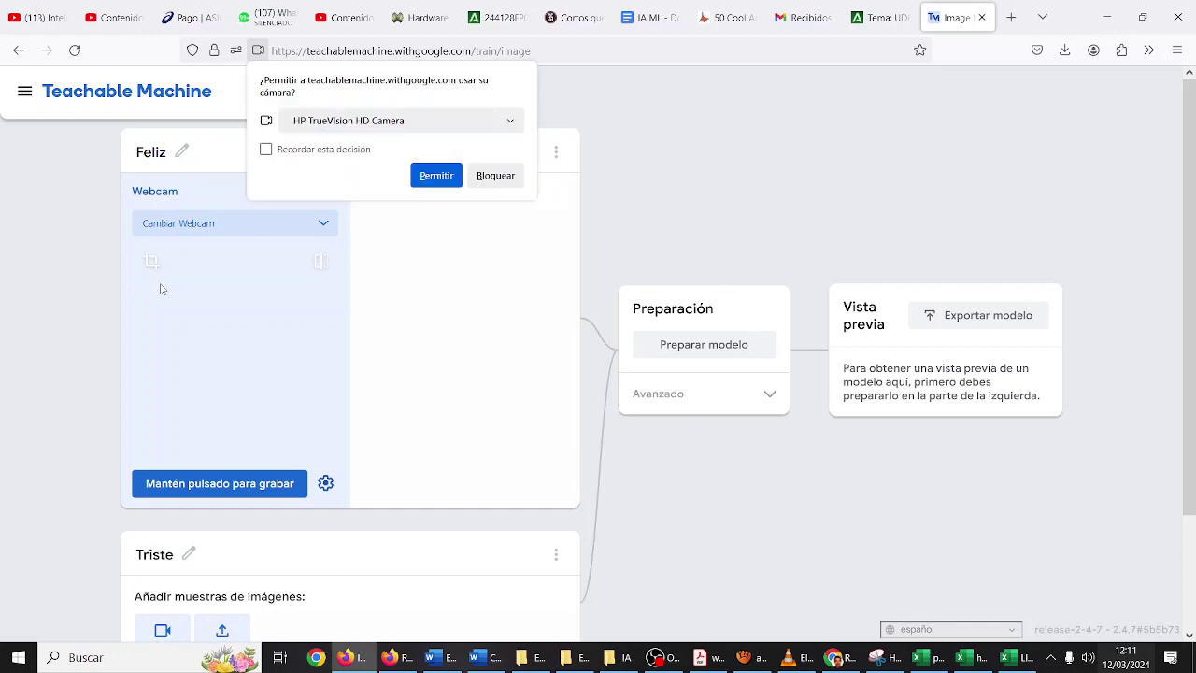
pyautogui.click(440, 174)
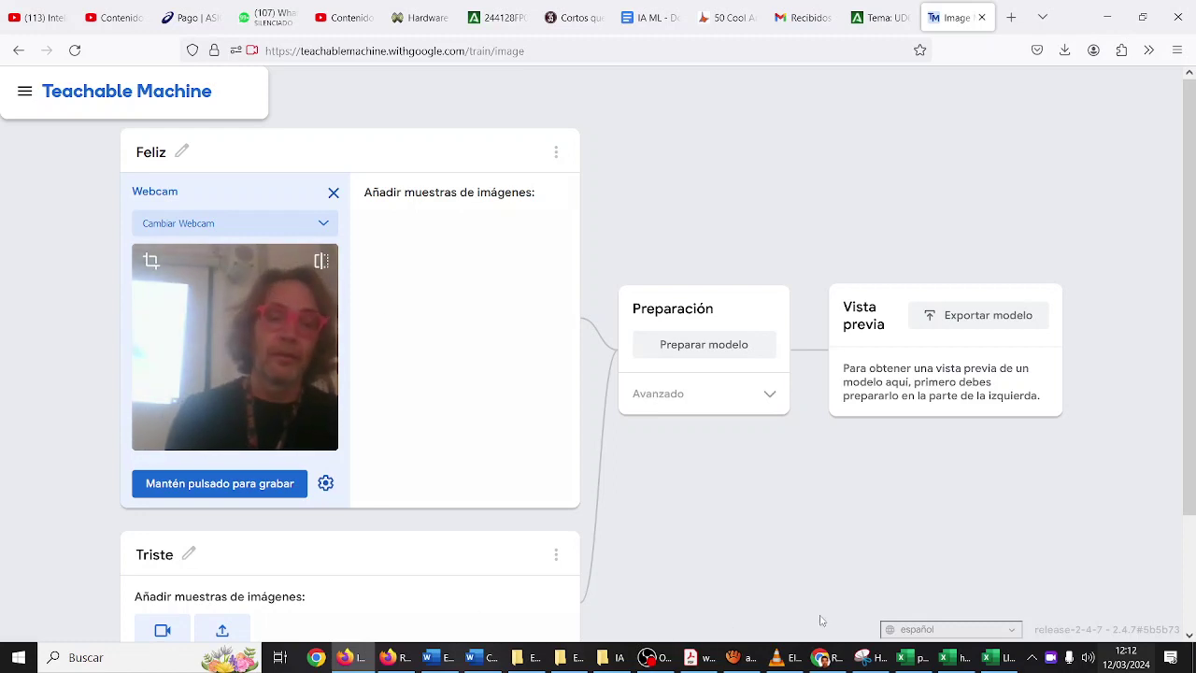
pyautogui.click(646, 656)
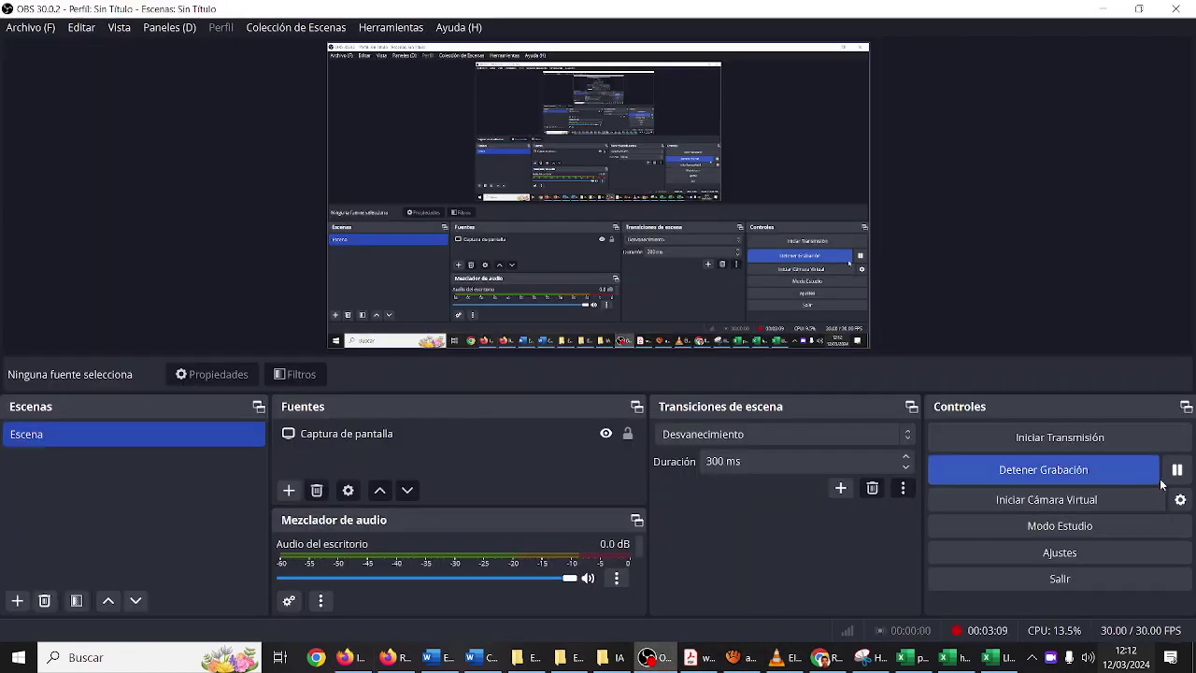
pyautogui.click(1102, 11)
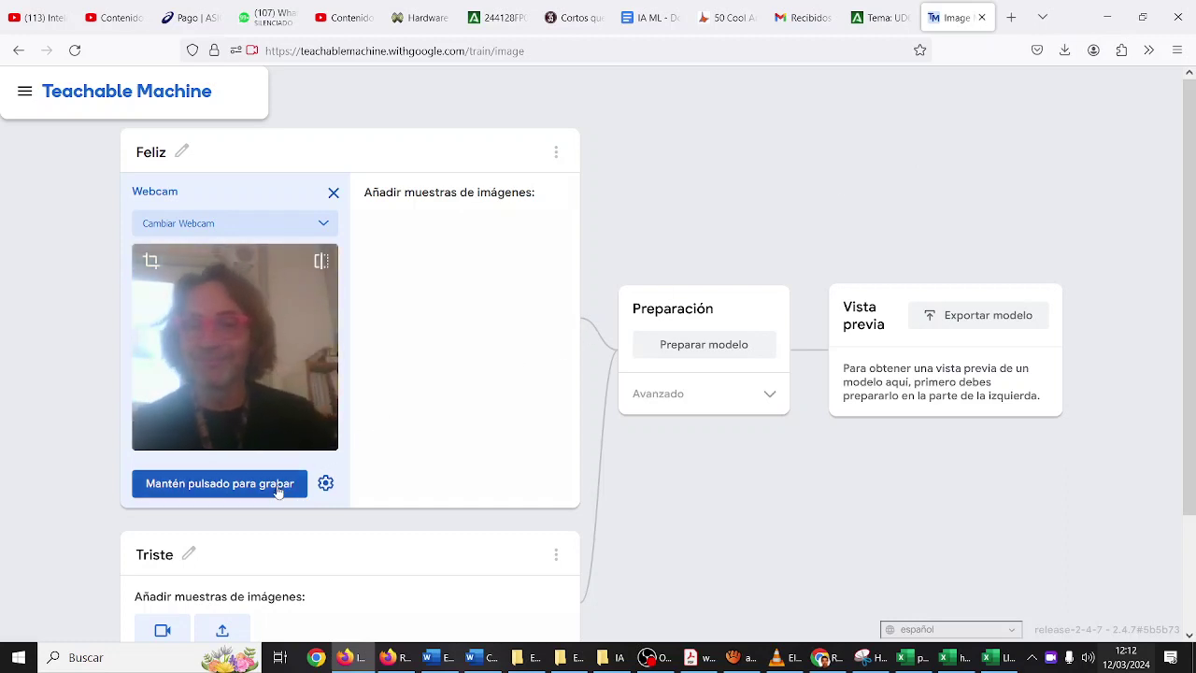
pyautogui.moveTo(277, 490); pyautogui.dragTo(277, 490)
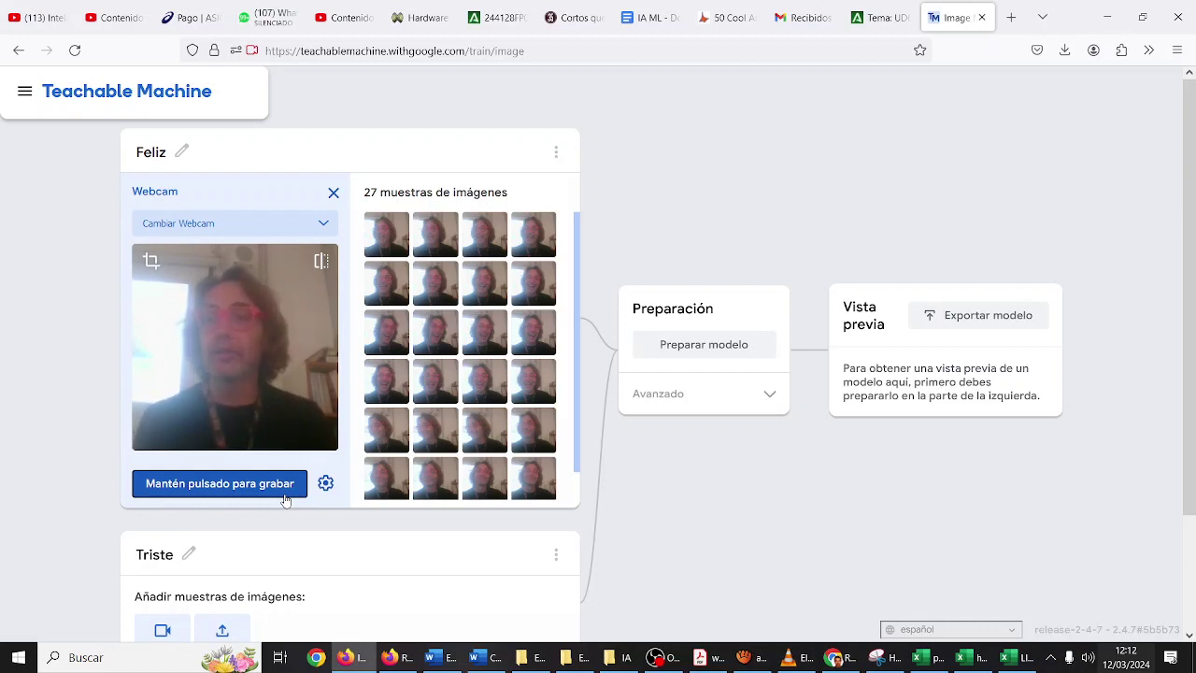
pyautogui.moveTo(284, 496); pyautogui.dragTo(285, 500)
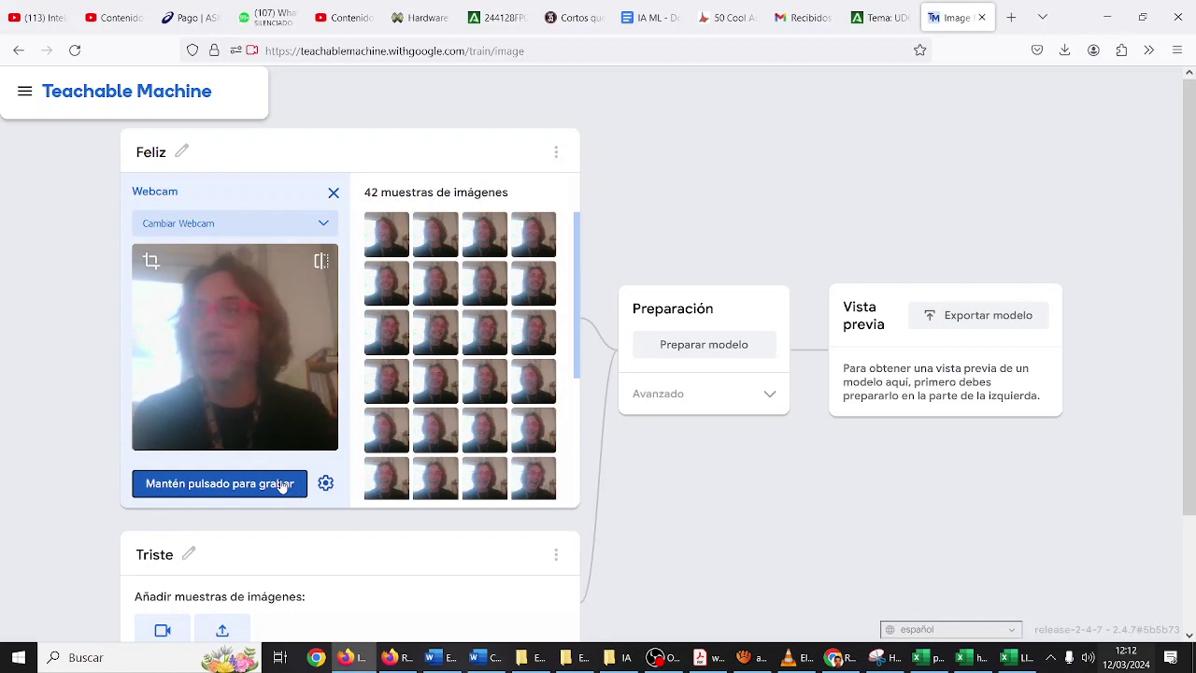
pyautogui.moveTo(281, 485); pyautogui.dragTo(281, 485)
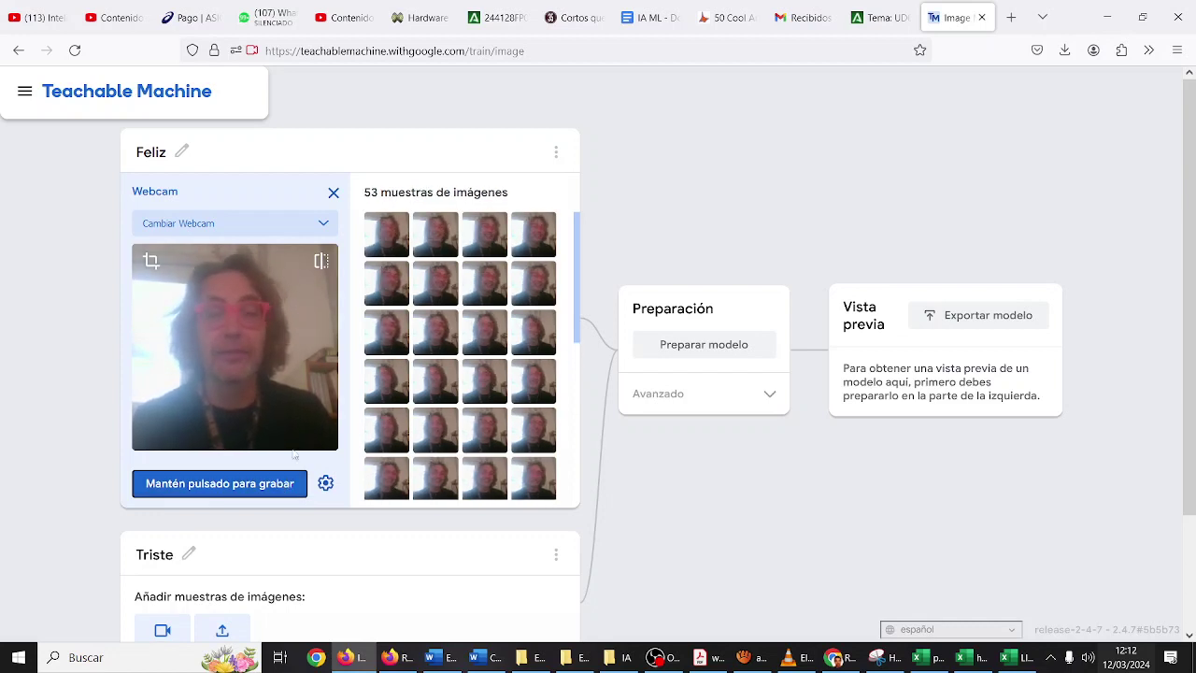
# Record several bursts of sad-face webcam samples for the Triste class.
pyautogui.scroll(-3, 302, 400)
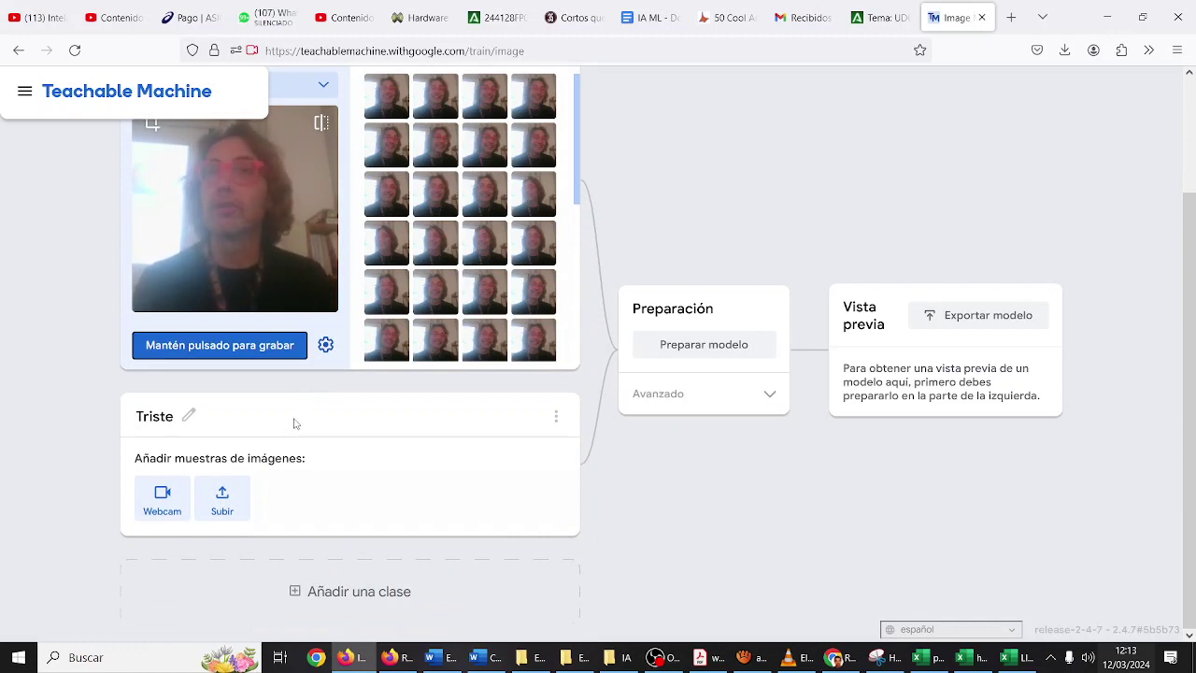
pyautogui.click(180, 500)
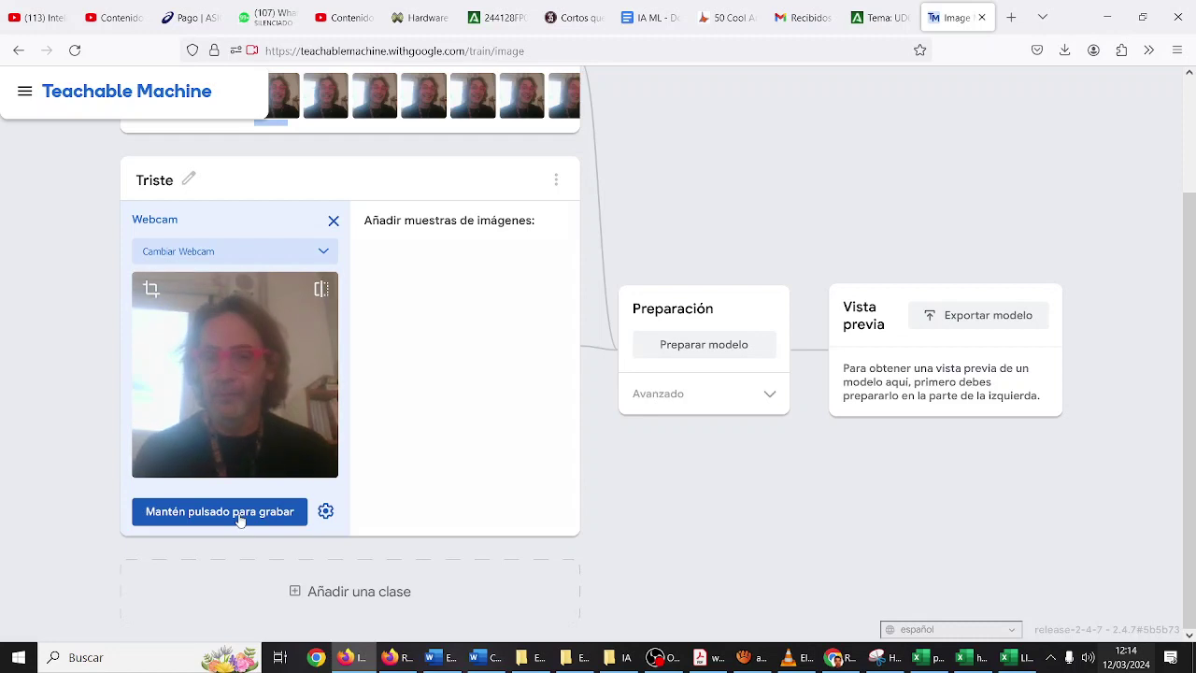
pyautogui.click(240, 520)
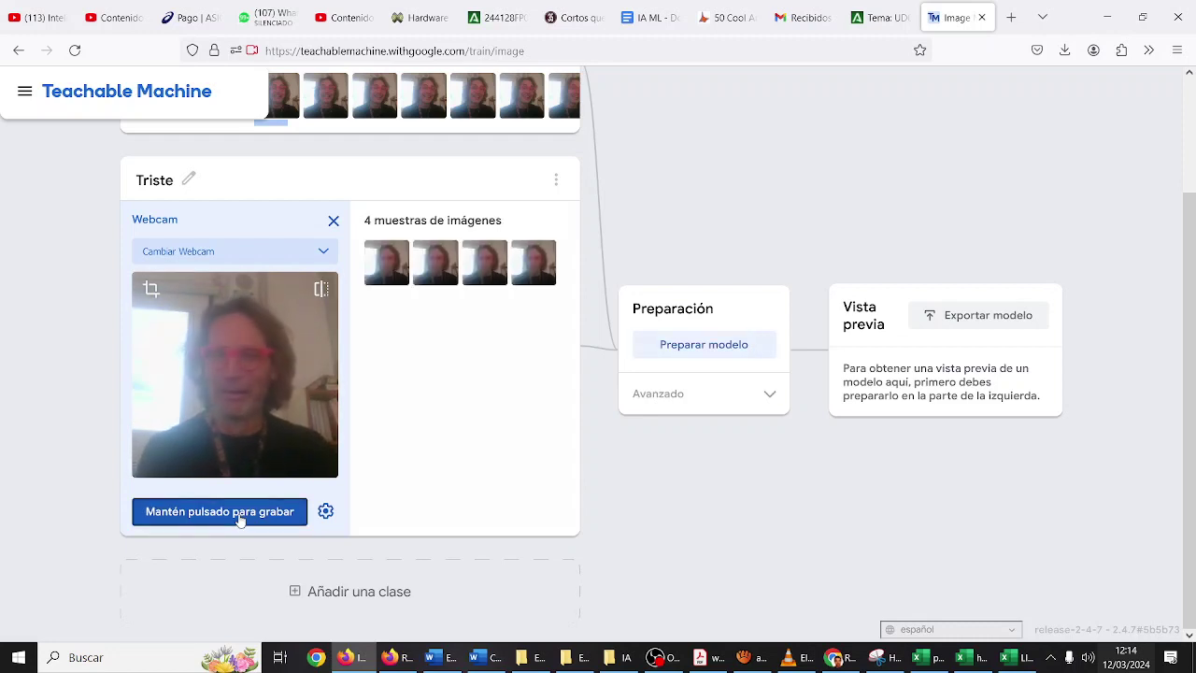
pyautogui.click(240, 521)
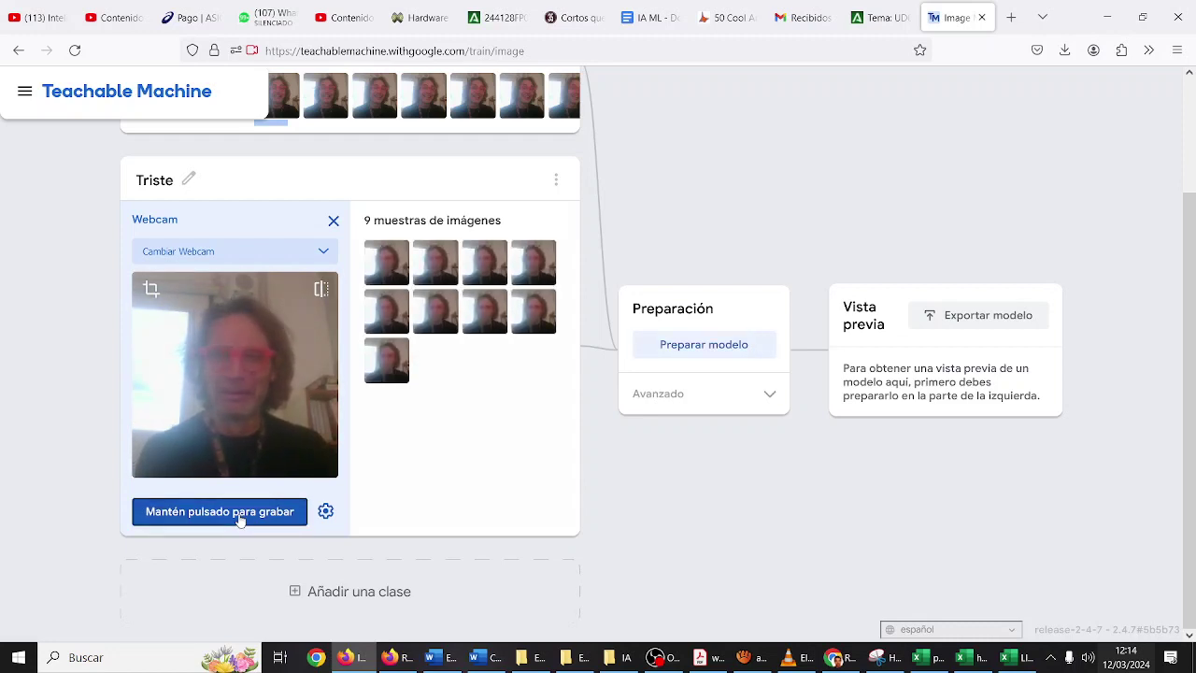
pyautogui.click(240, 521)
pyautogui.click(240, 520)
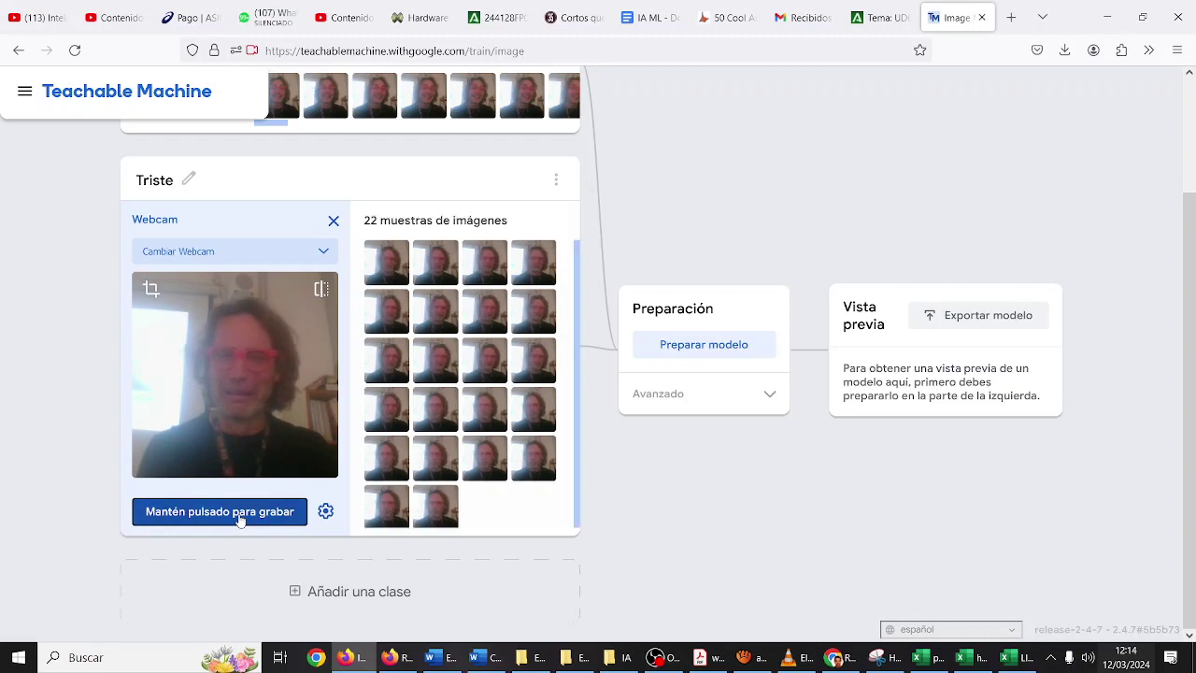
pyautogui.click(241, 520)
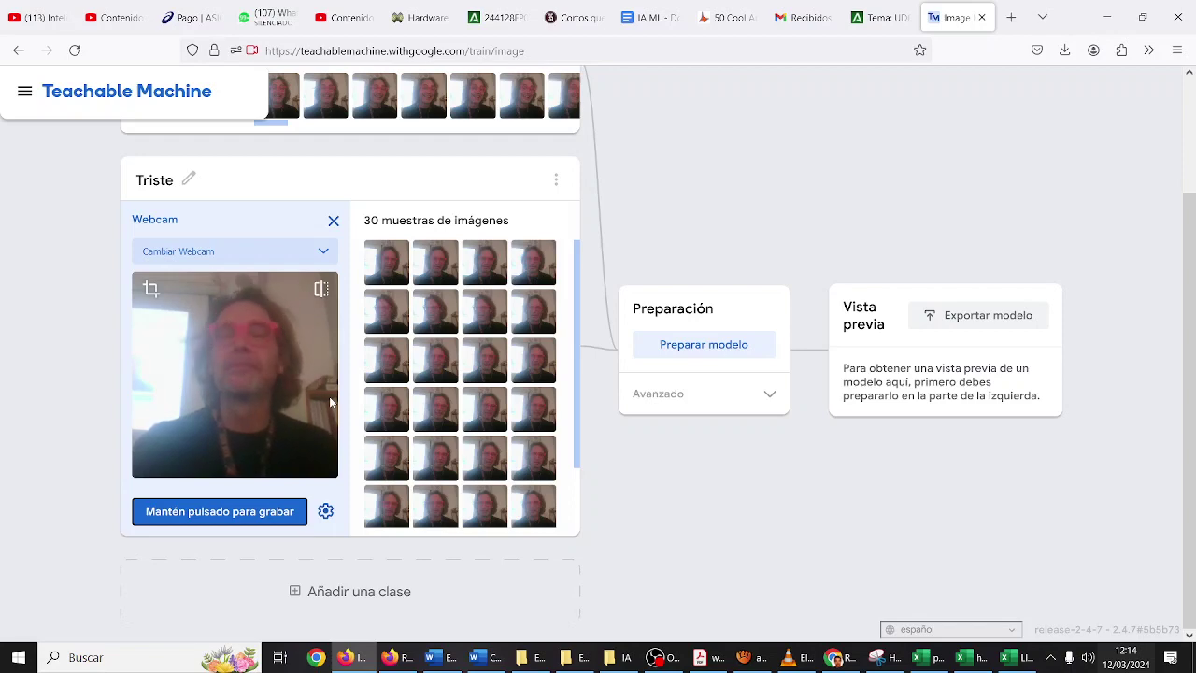
pyautogui.moveTo(390, 358)
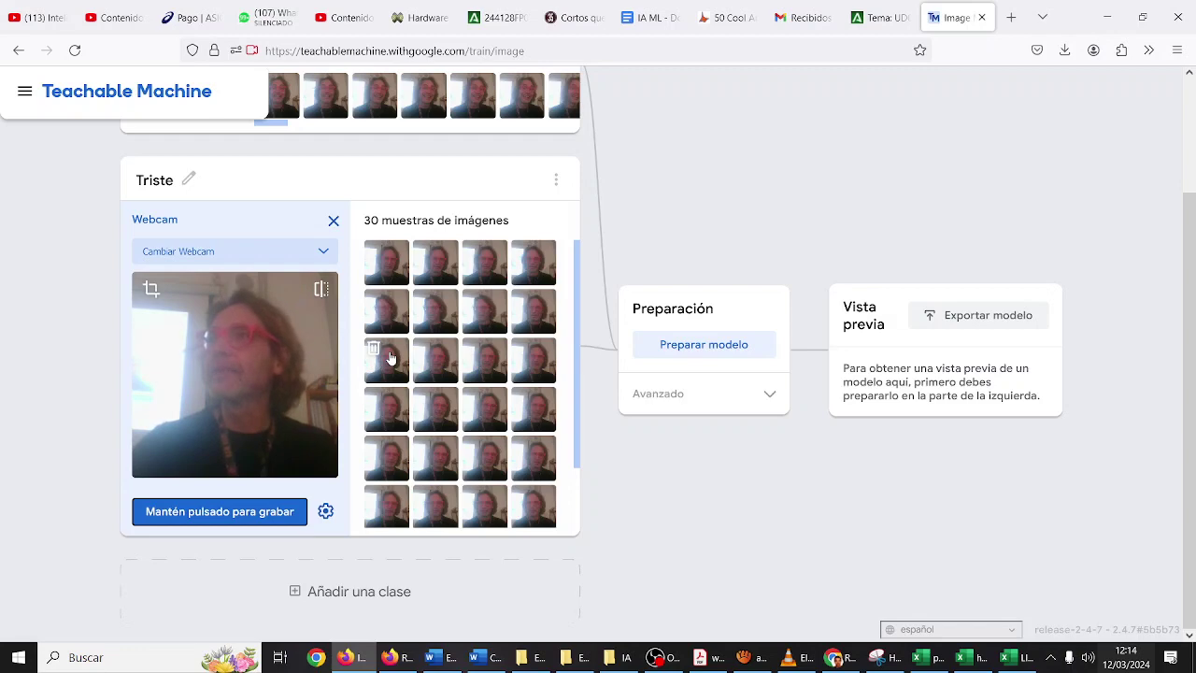
# Show the advanced training settings and train the model on the Feliz and Triste samples.
pyautogui.scroll(1, 704, 338)
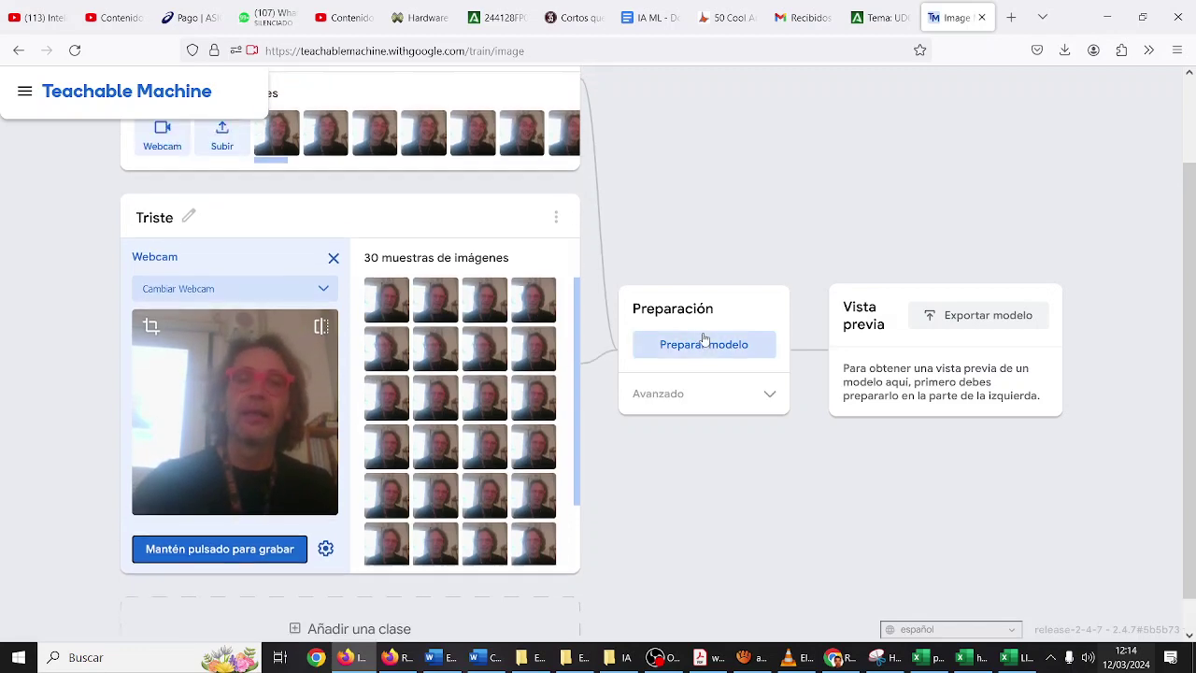
pyautogui.click(721, 394)
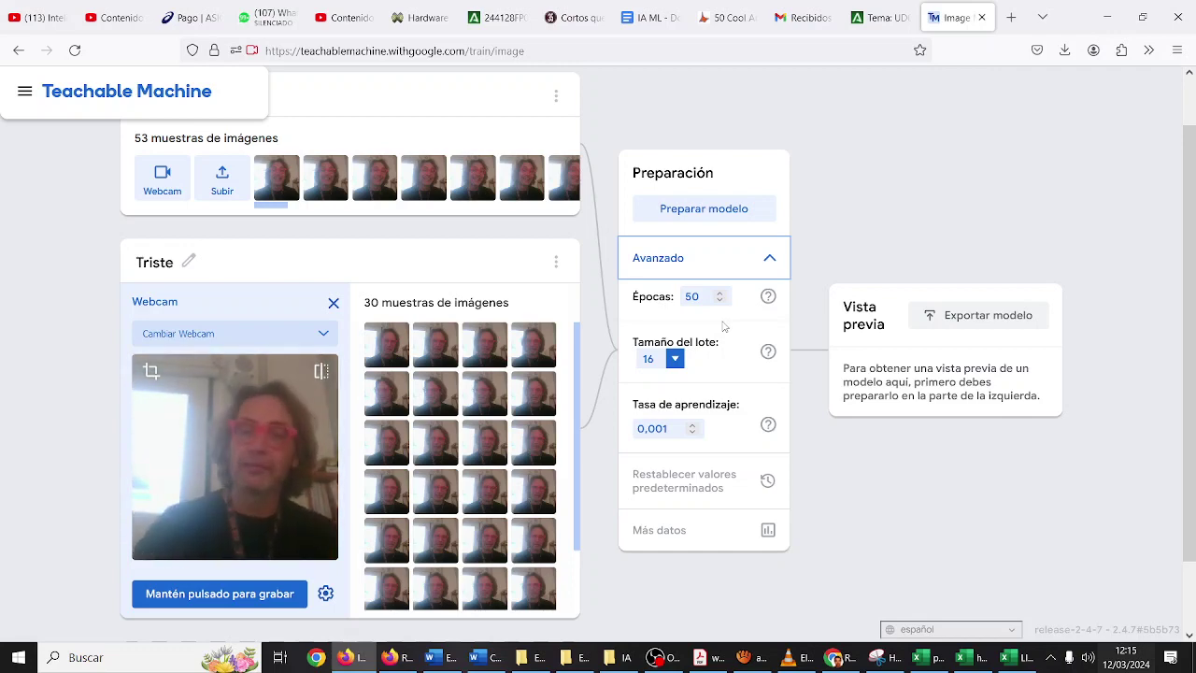
pyautogui.click(723, 218)
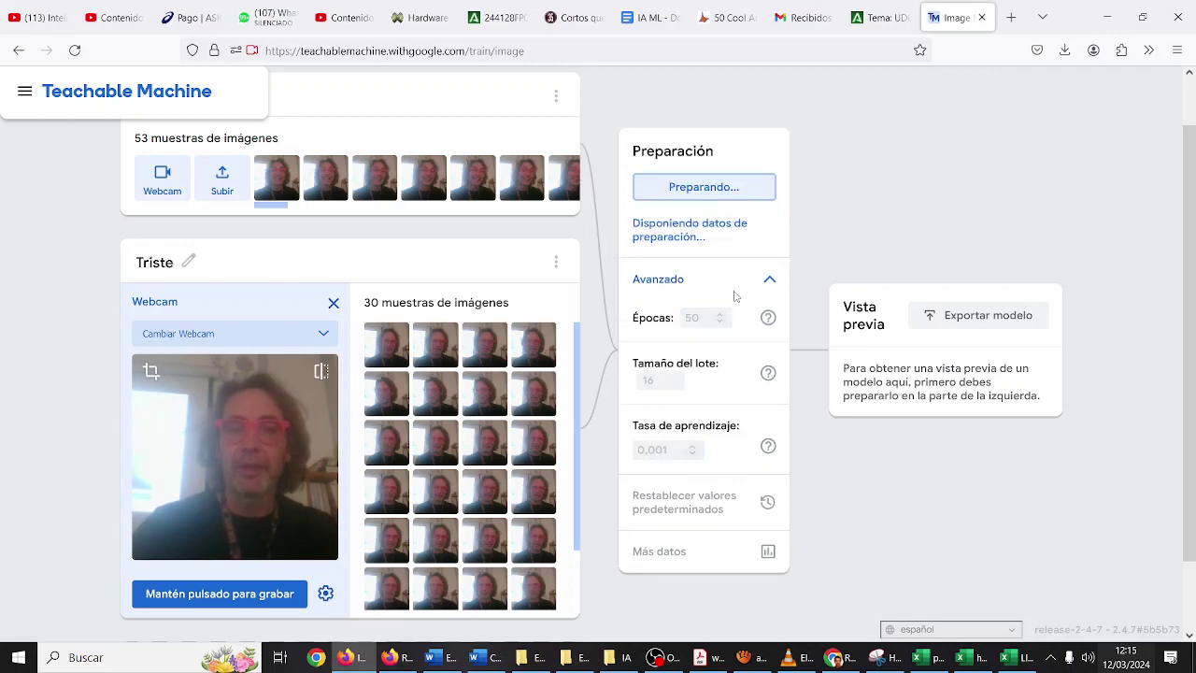
pyautogui.scroll(1, 735, 297)
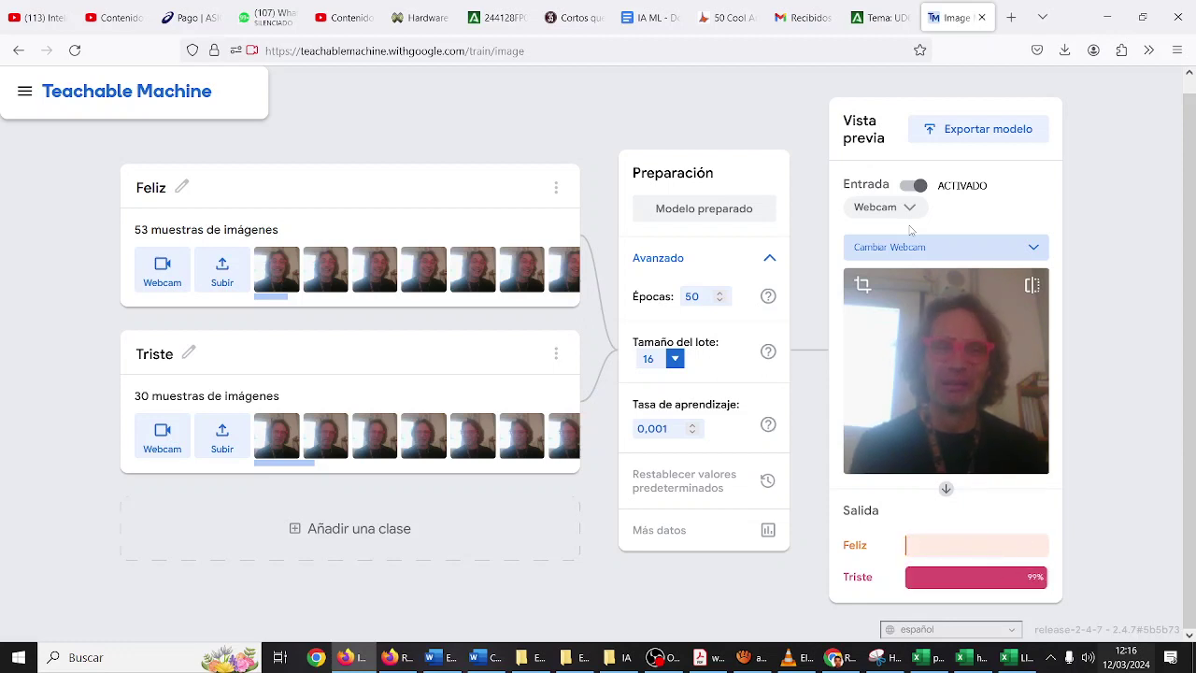
# Export the model as Tensorflow.js by uploading it to the cloud, and copy its shareable link.
pyautogui.click(962, 135)
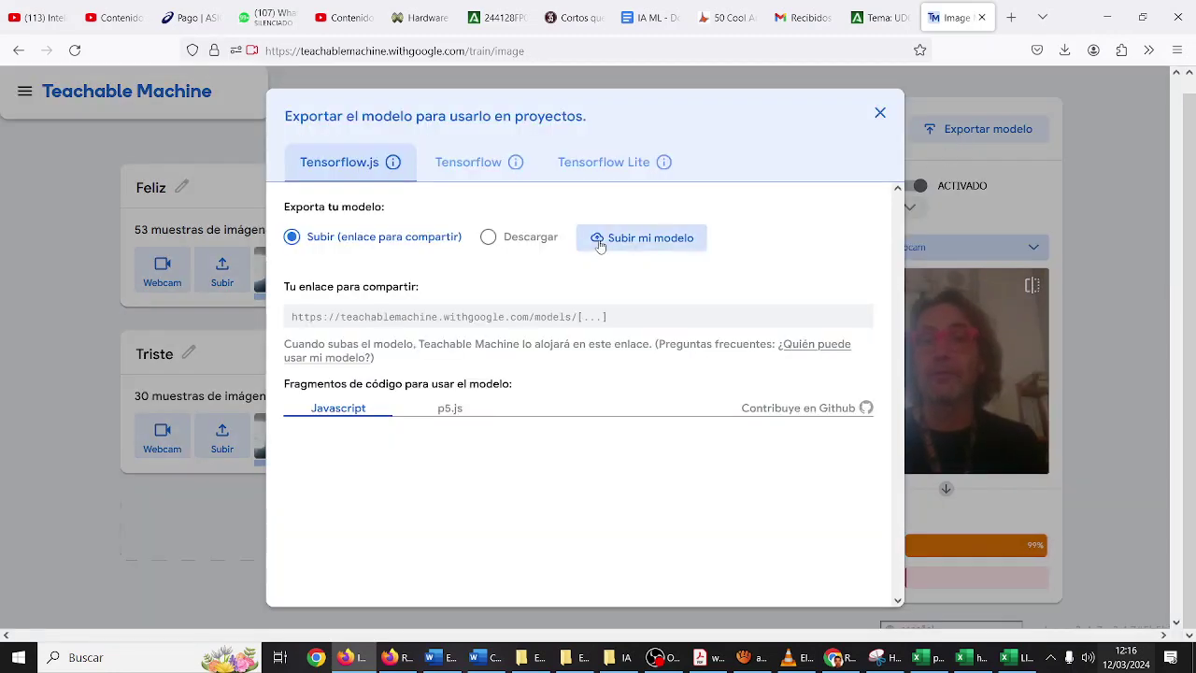
pyautogui.click(608, 238)
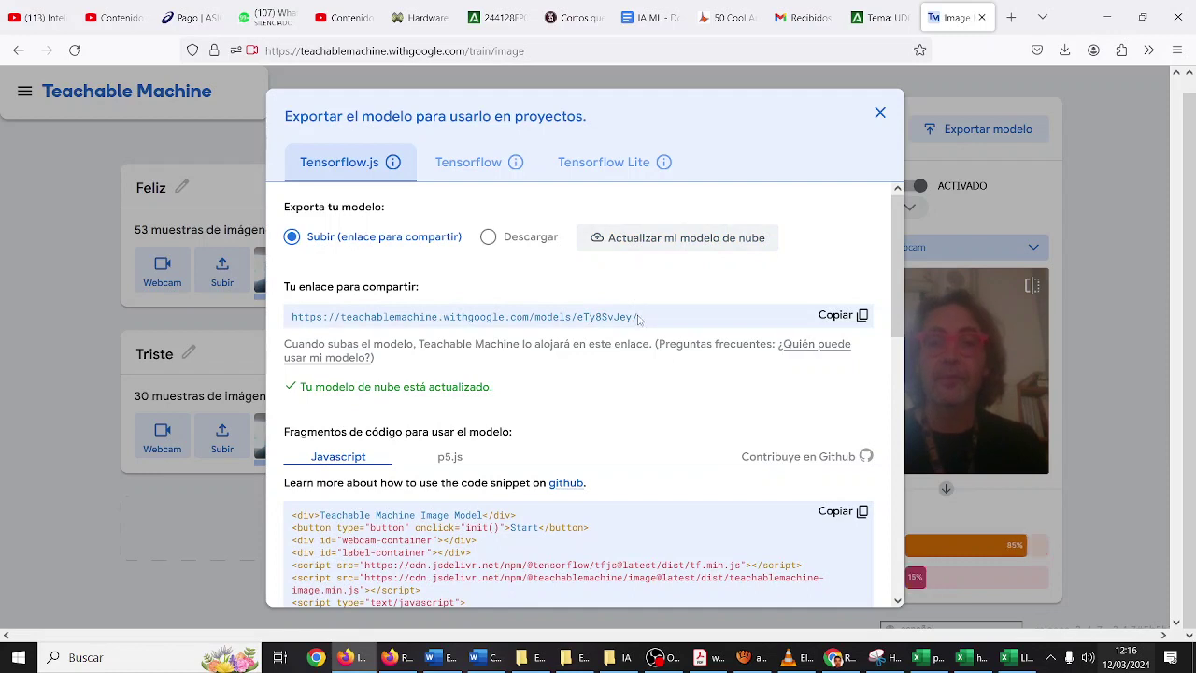
pyautogui.moveTo(639, 317); pyautogui.dragTo(378, 325)
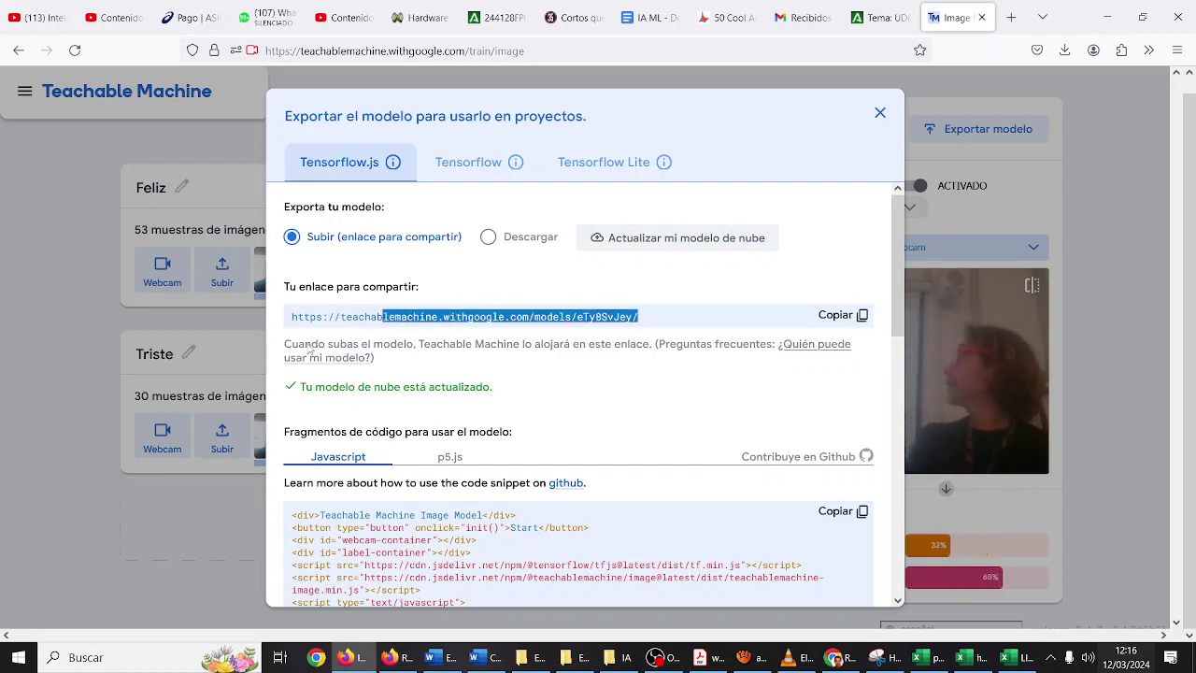
pyautogui.click(842, 323)
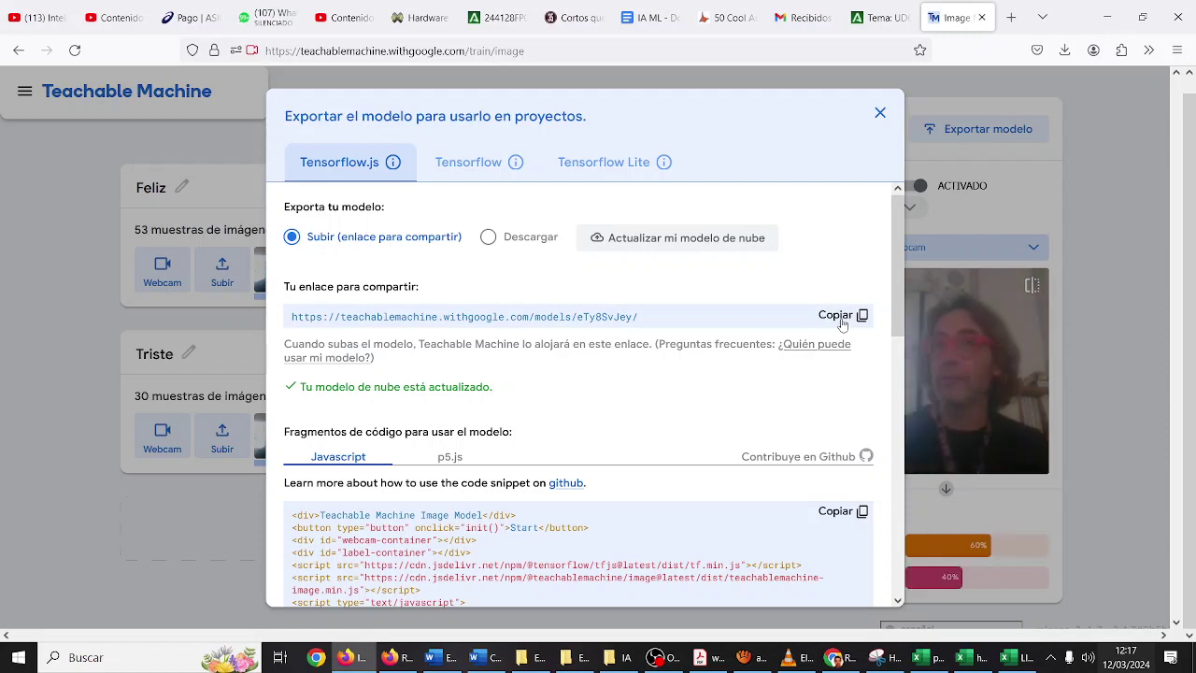
pyautogui.click(879, 114)
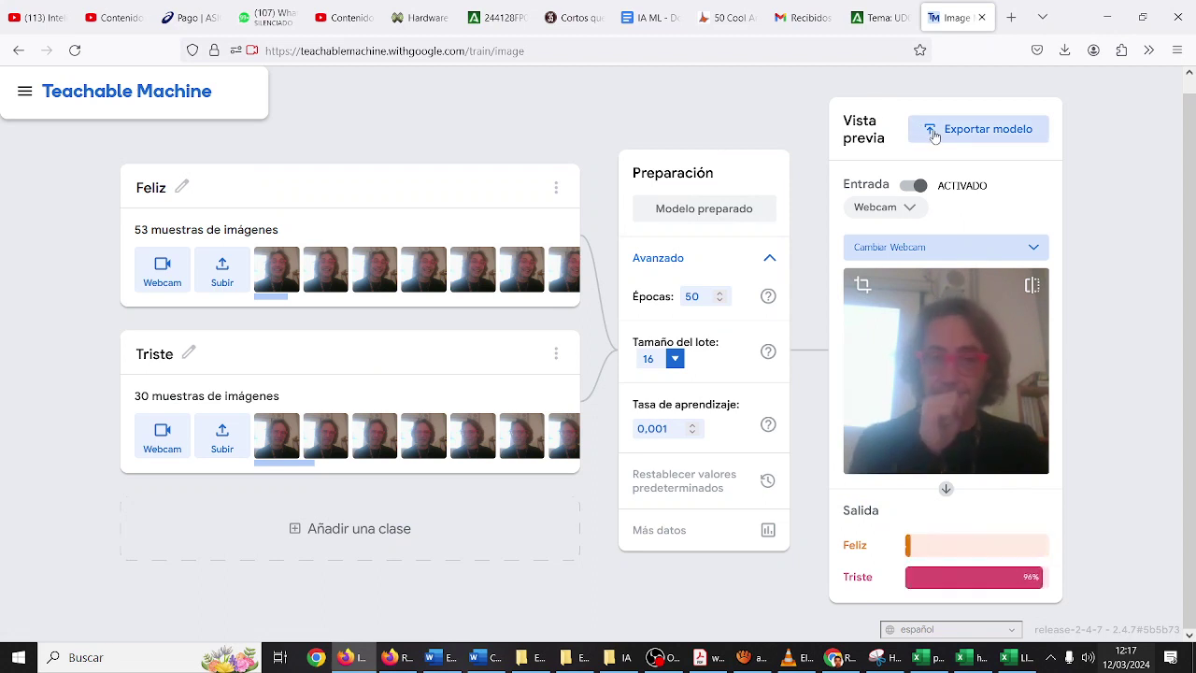
# Save the project to Drive under the name feliztriste8.
pyautogui.click(31, 95)
pyautogui.click(101, 233)
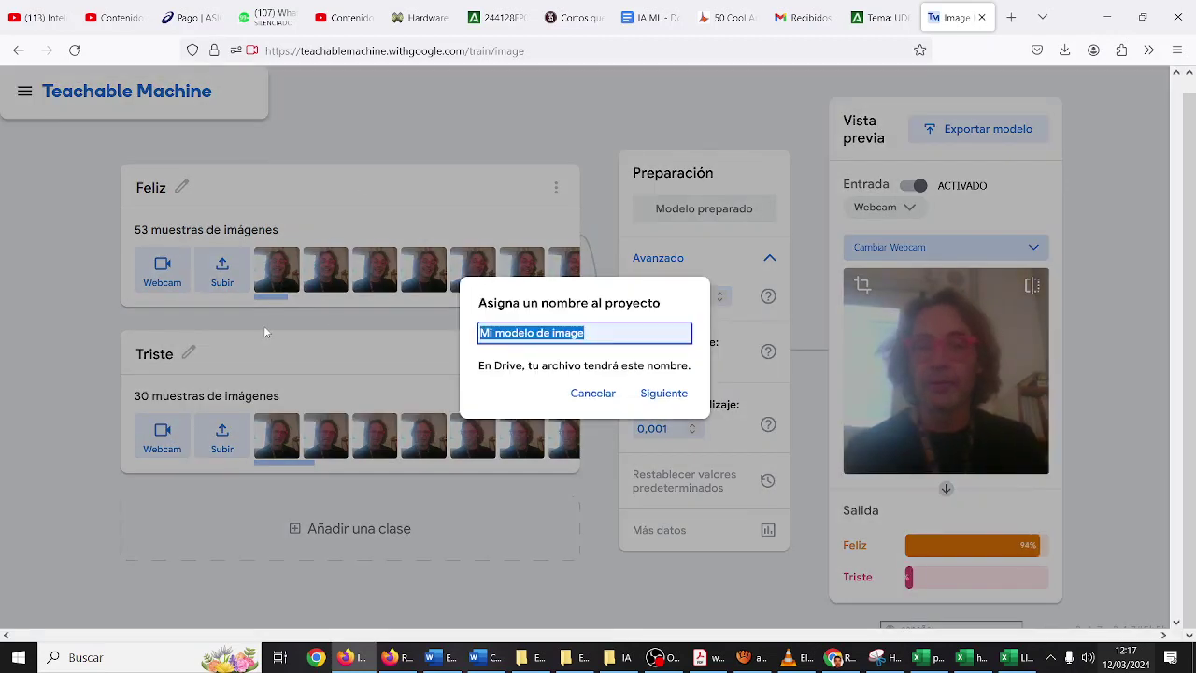
pyautogui.write('feliztriste8ç')
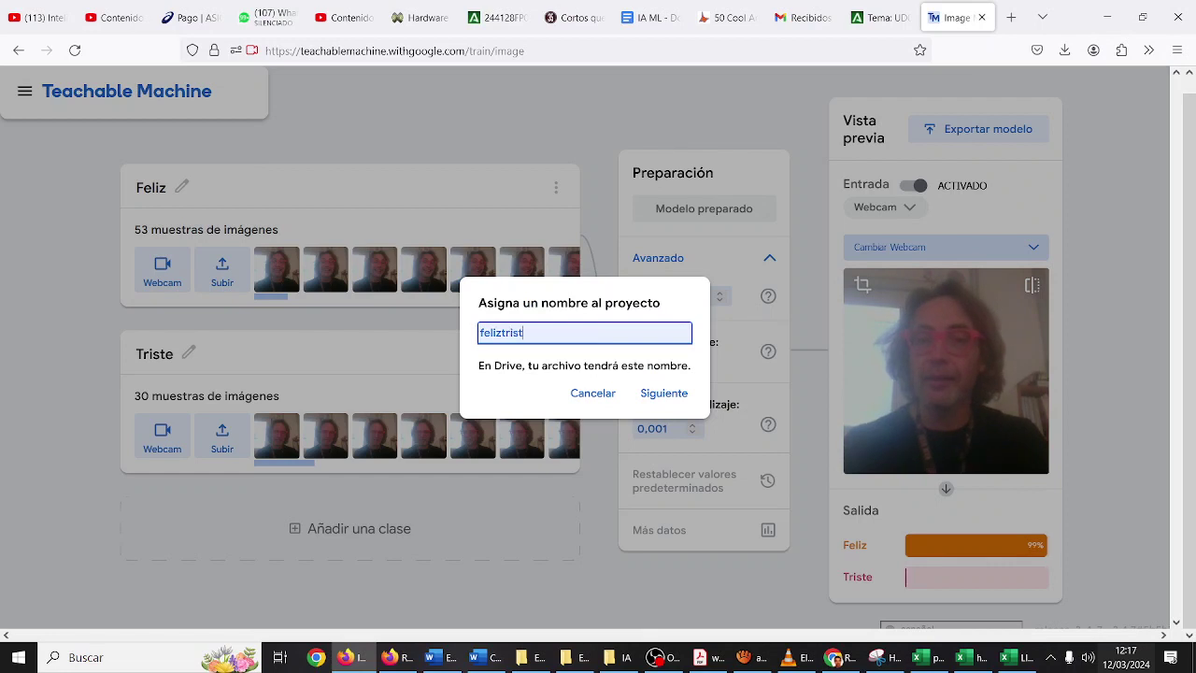
pyautogui.press('BackSpace')
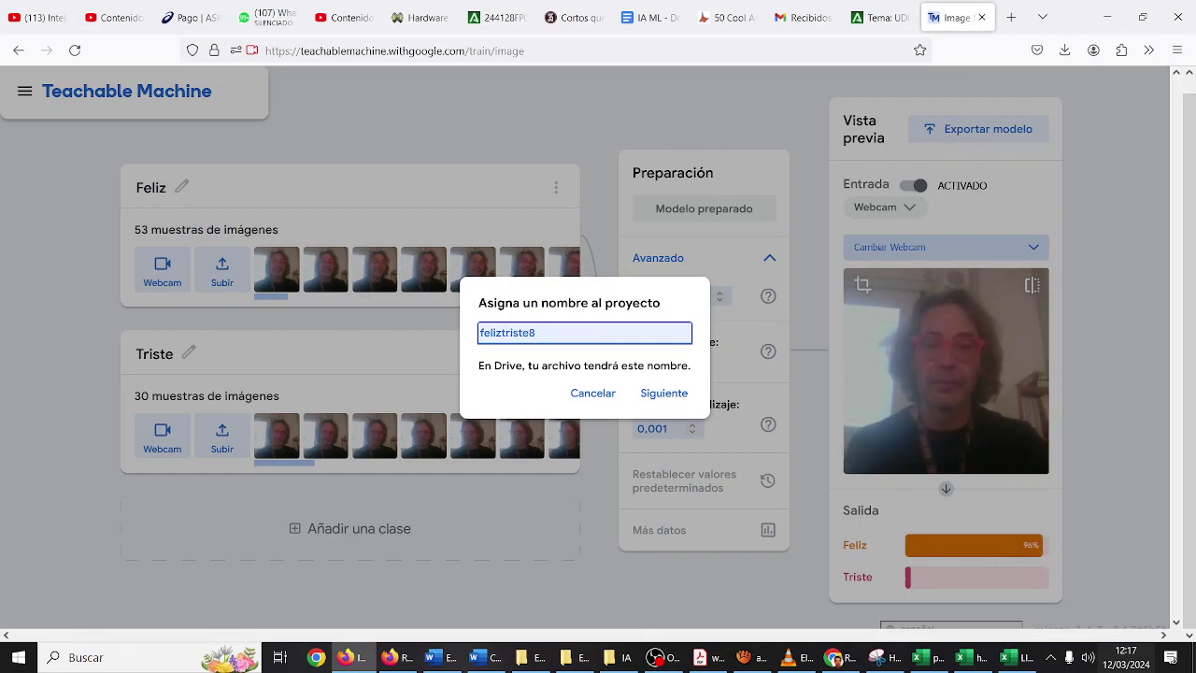
pyautogui.click(663, 393)
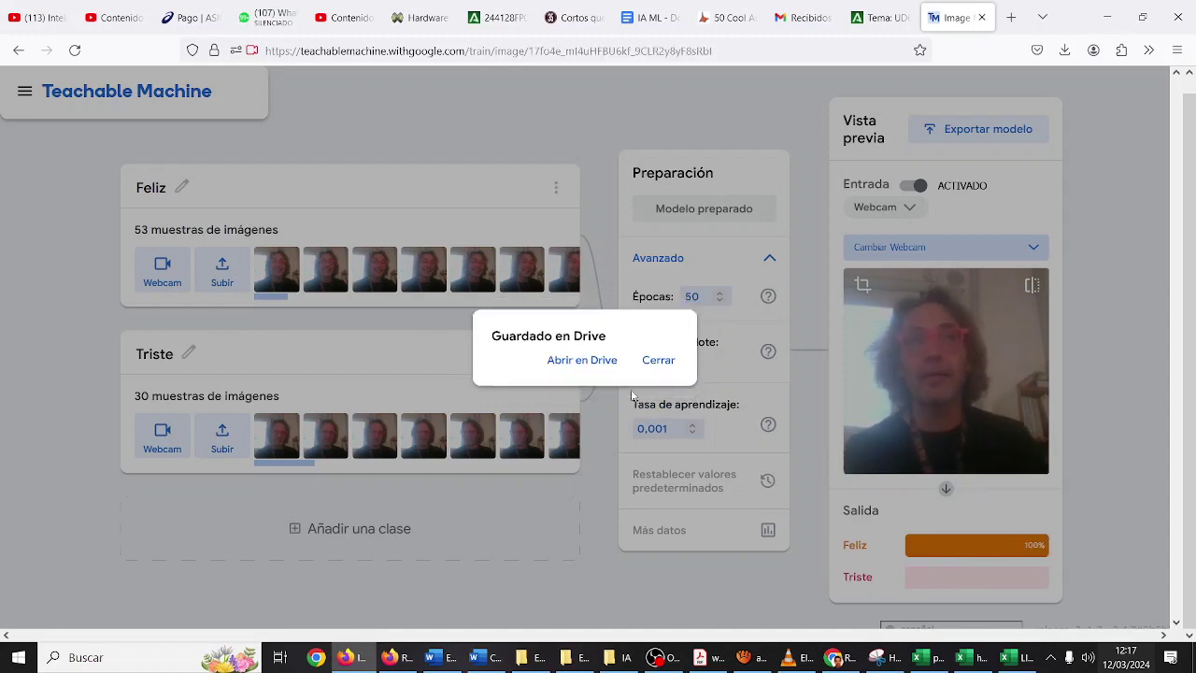
pyautogui.click(657, 360)
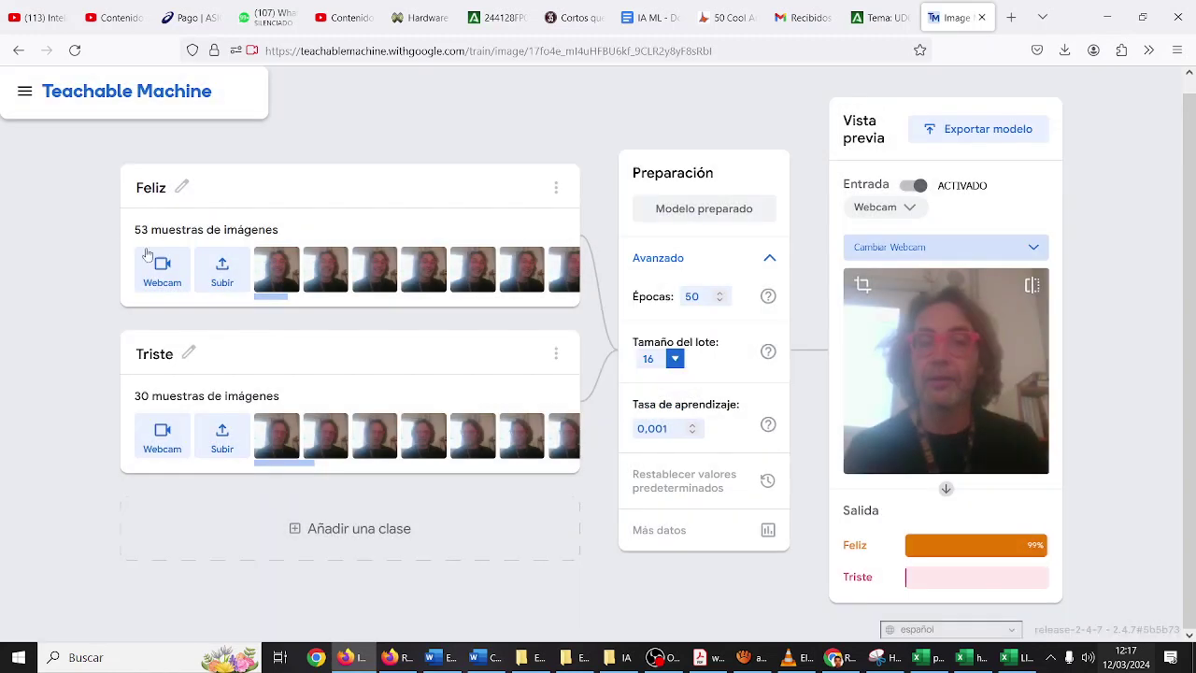
# Download the project as a file.
pyautogui.click(25, 93)
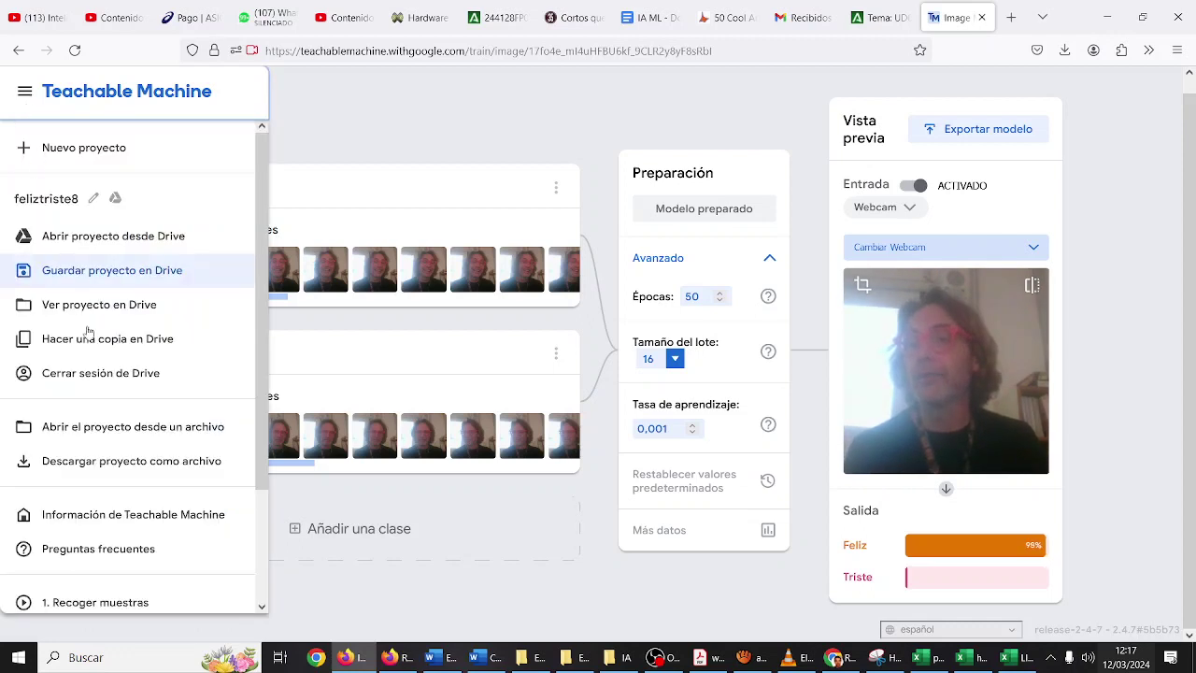
pyautogui.click(107, 462)
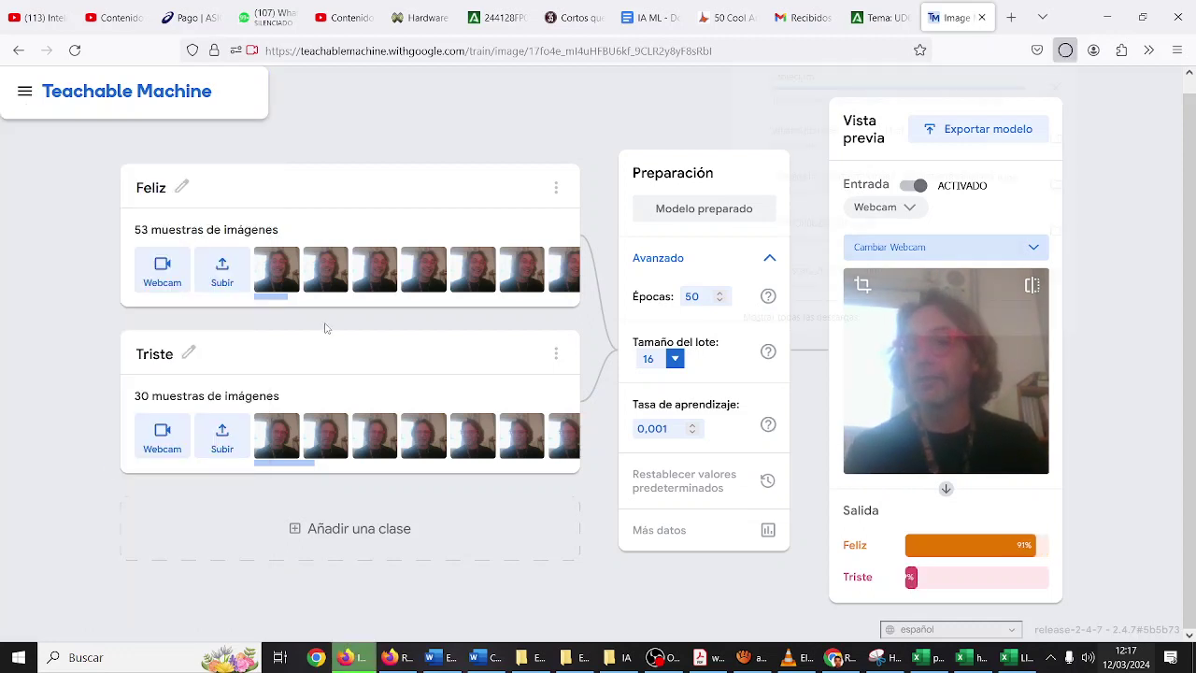